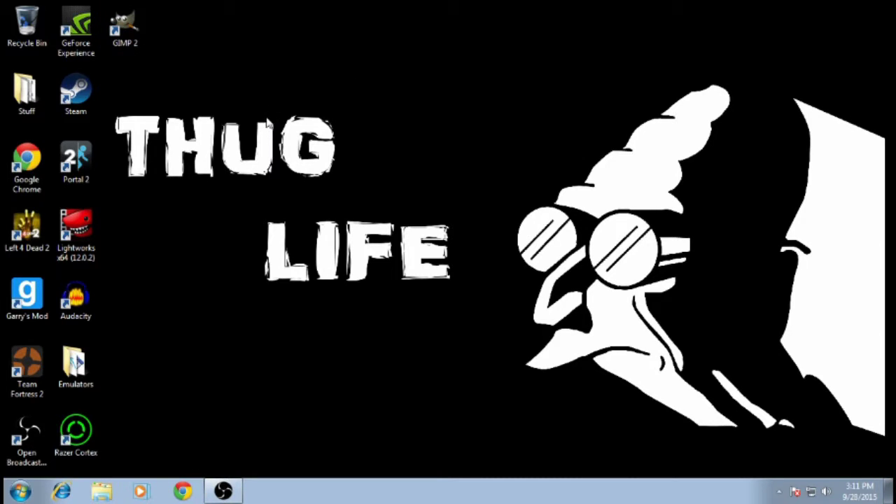
# - Launch GIMP 2 from its desktop shortcut
pyautogui.doubleClick(125, 29)
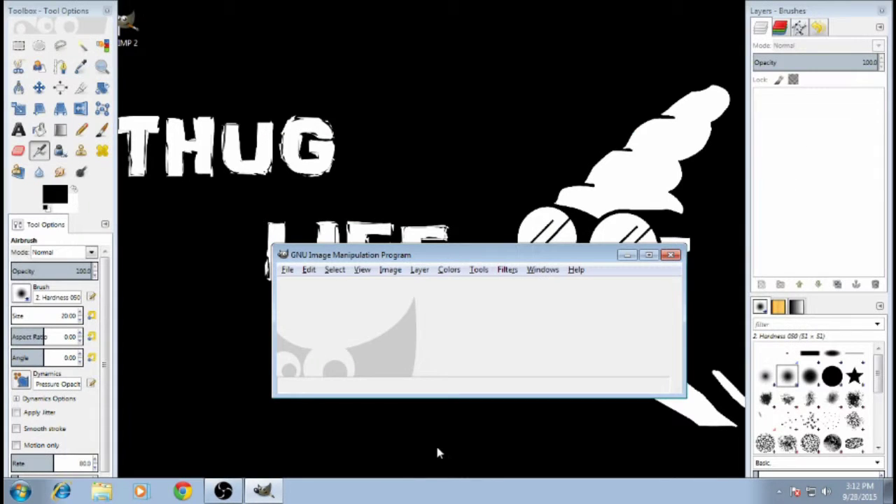
# - Maximize and restore the image window, then bring up File > New
pyautogui.click(649, 256)
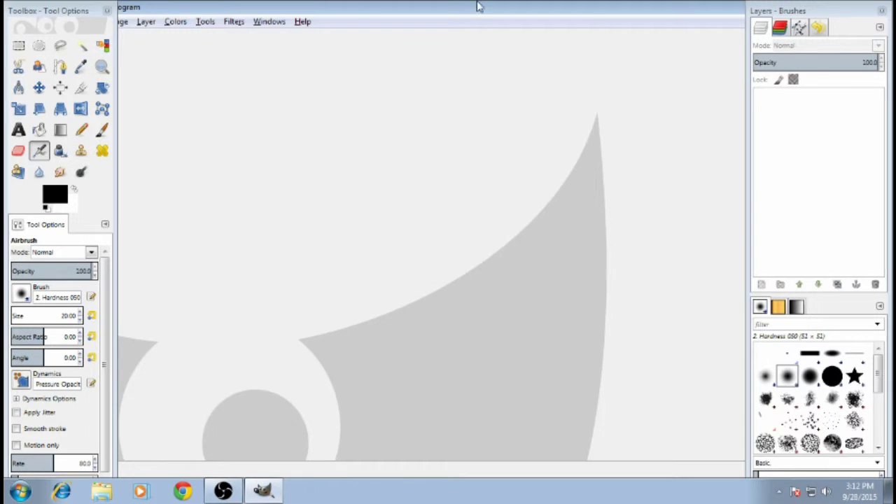
pyautogui.doubleClick(684, 10)
pyautogui.click(289, 270)
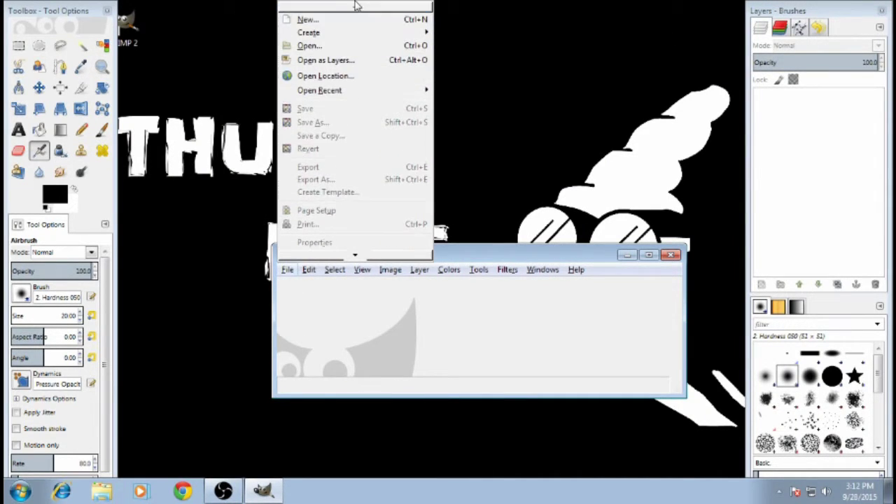
pyautogui.click(358, 20)
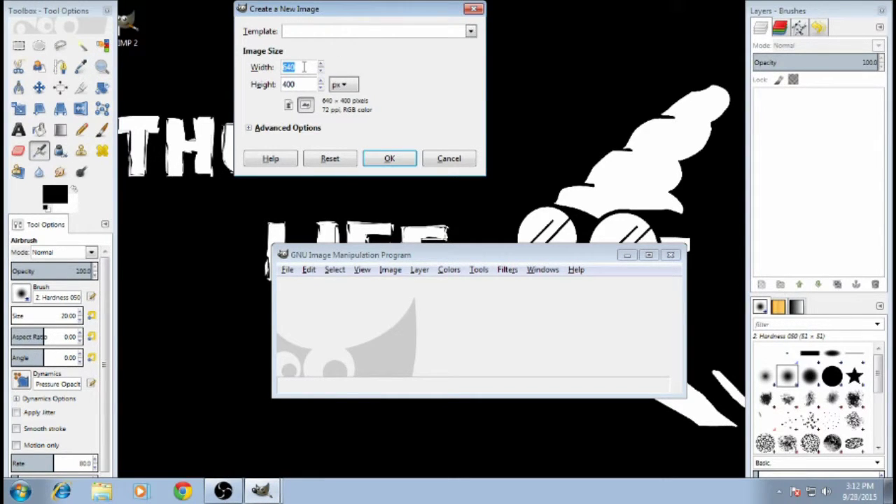
# - Create a new blank image 1280 pixels wide and 720 pixels high
pyautogui.write('1280')
pyautogui.doubleClick(301, 84)
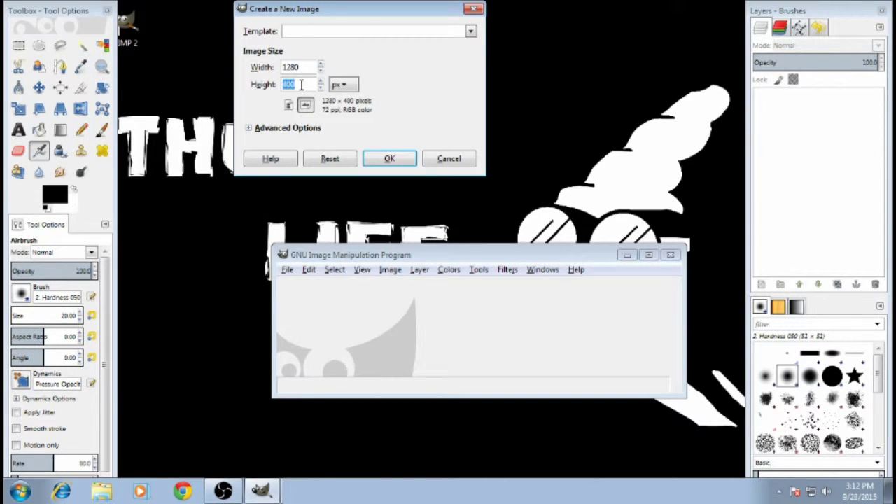
pyautogui.write('720')
pyautogui.click(390, 159)
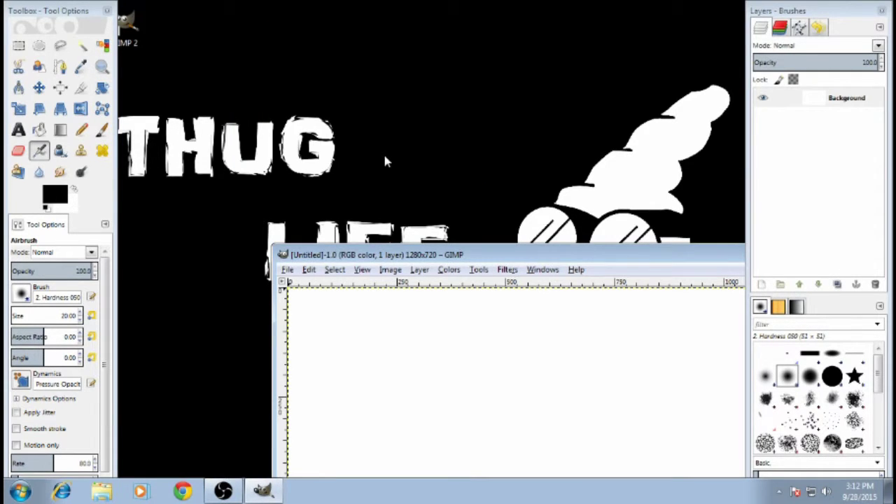
# - Reposition the image window, choose the Move tool and bring up the Edit menu
pyautogui.moveTo(329, 95); pyautogui.dragTo(278, 42)
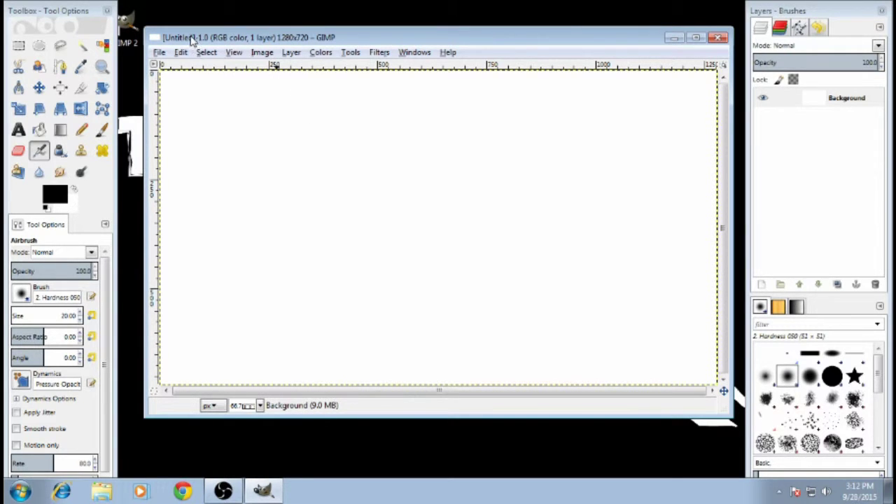
pyautogui.click(40, 87)
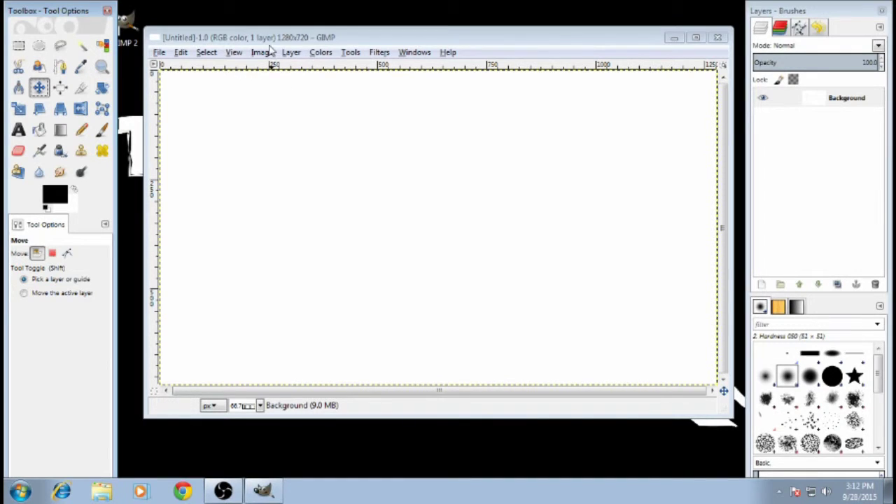
pyautogui.click(179, 54)
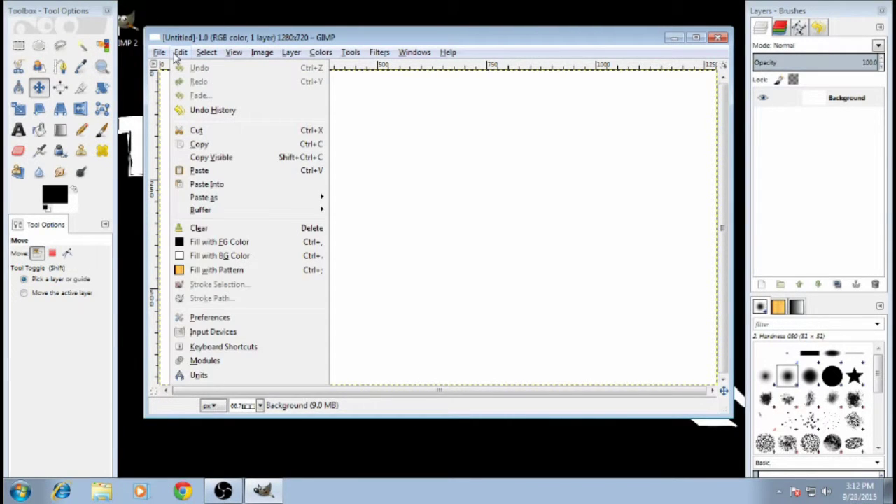
pyautogui.moveTo(171, 59)
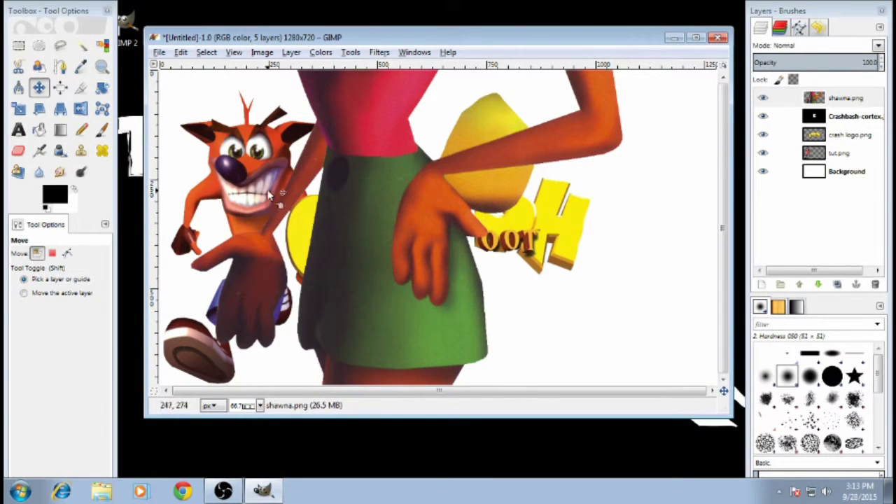
# - Place shawna at the right, nudge Cortex up in the lower centre, and select Background
pyautogui.moveTo(366, 178); pyautogui.dragTo(480, 267)
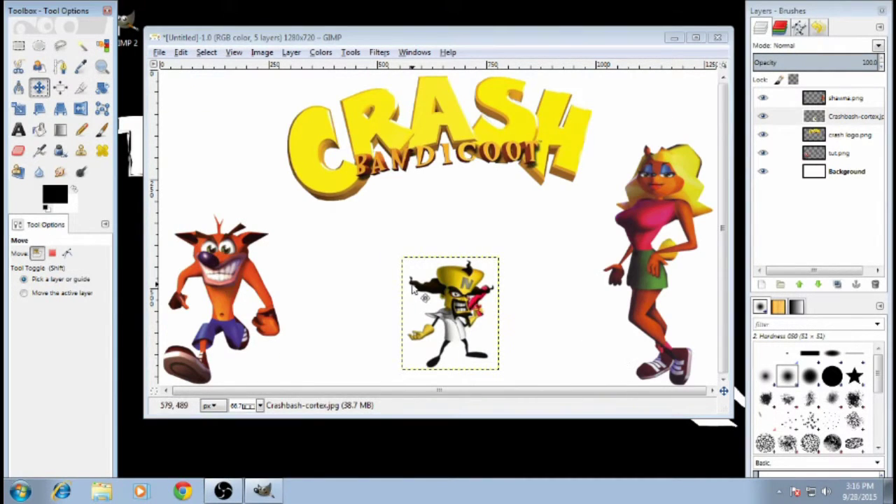
pyautogui.moveTo(444, 308); pyautogui.dragTo(447, 296)
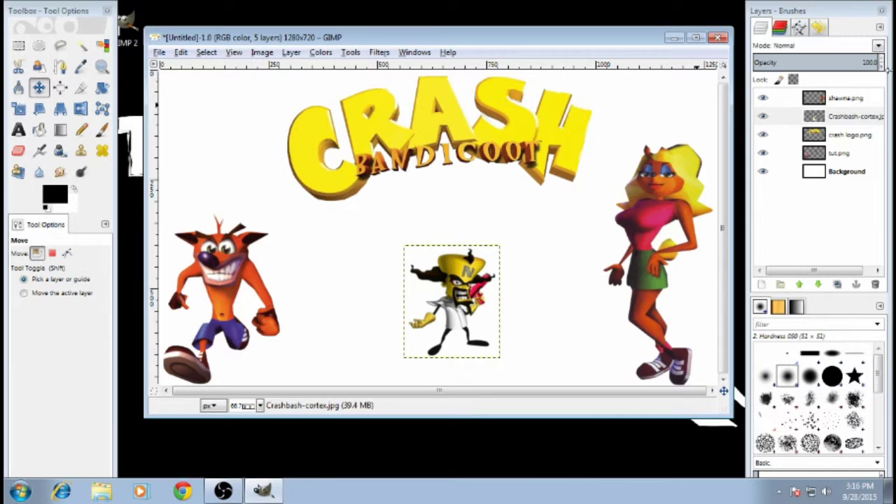
pyautogui.click(848, 175)
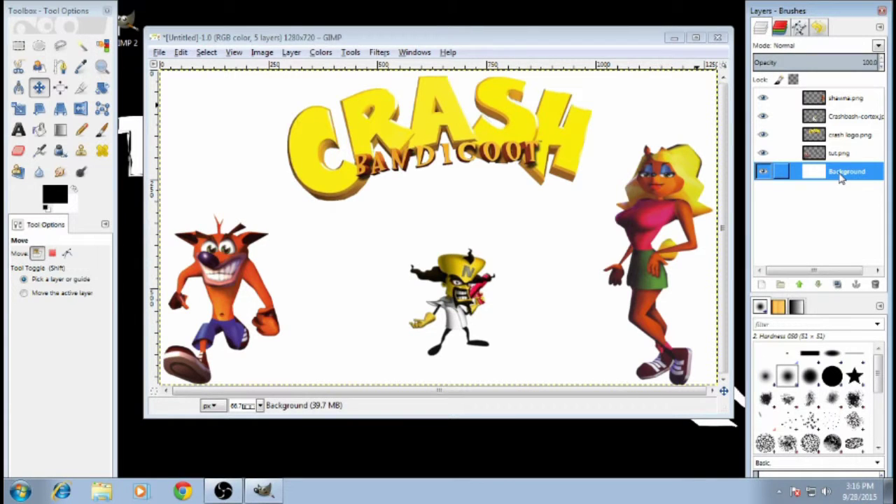
# - Bucket-fill the white background, then try filling it with an orange foreground colour
pyautogui.click(39, 132)
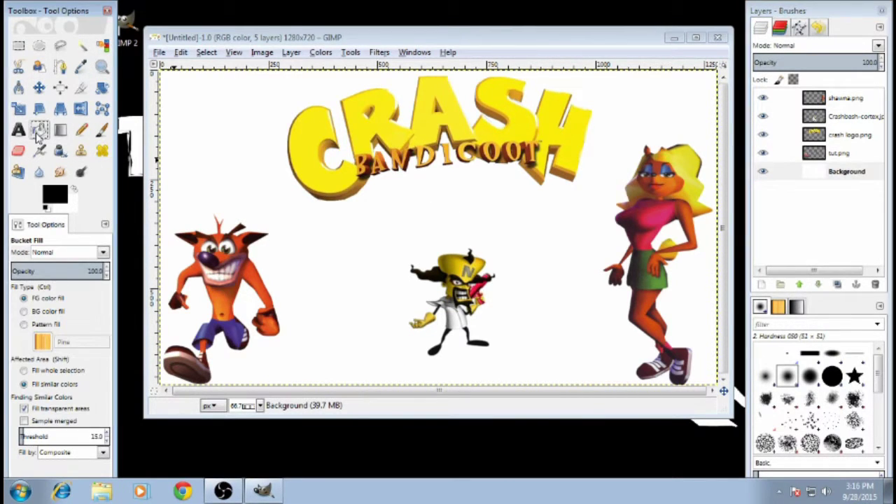
pyautogui.click(266, 187)
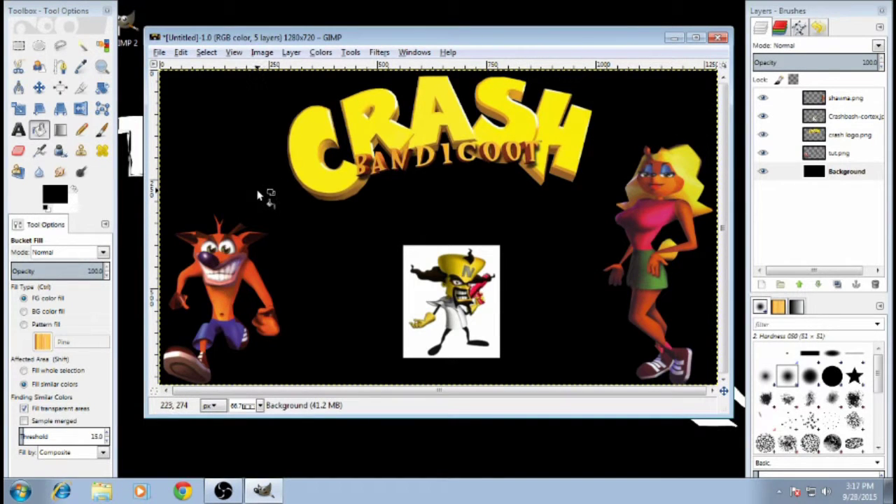
pyautogui.click(61, 199)
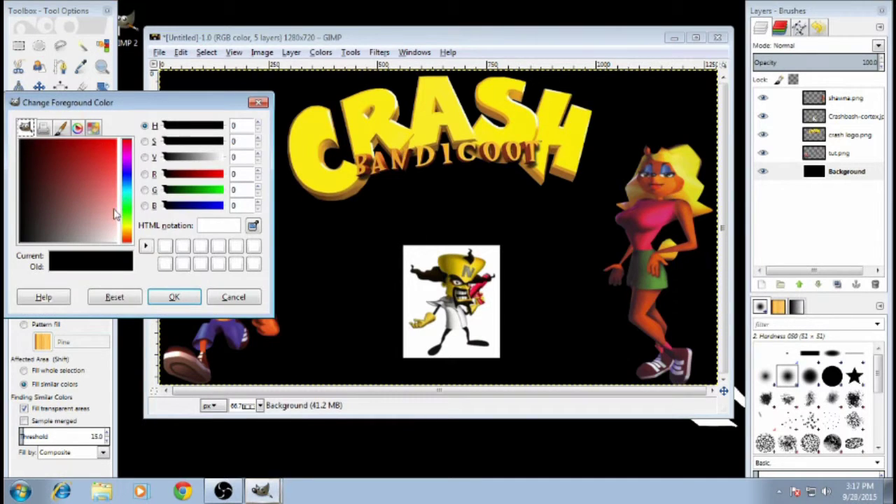
pyautogui.click(127, 235)
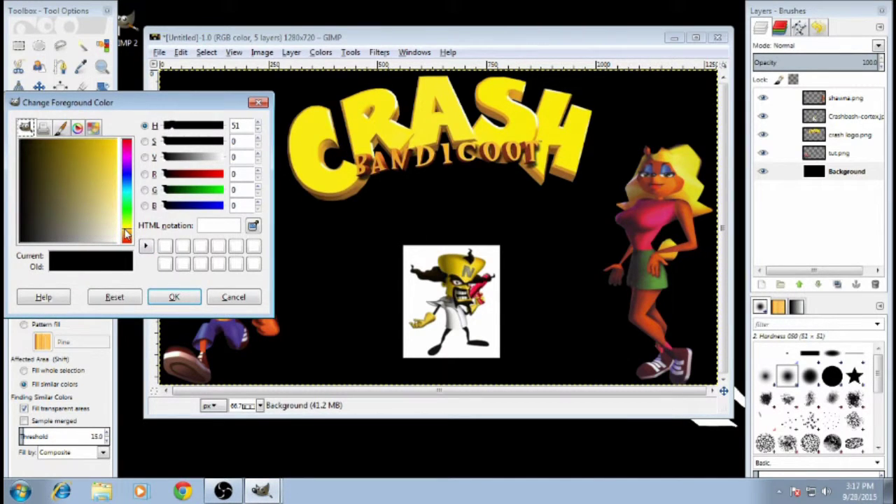
pyautogui.click(173, 297)
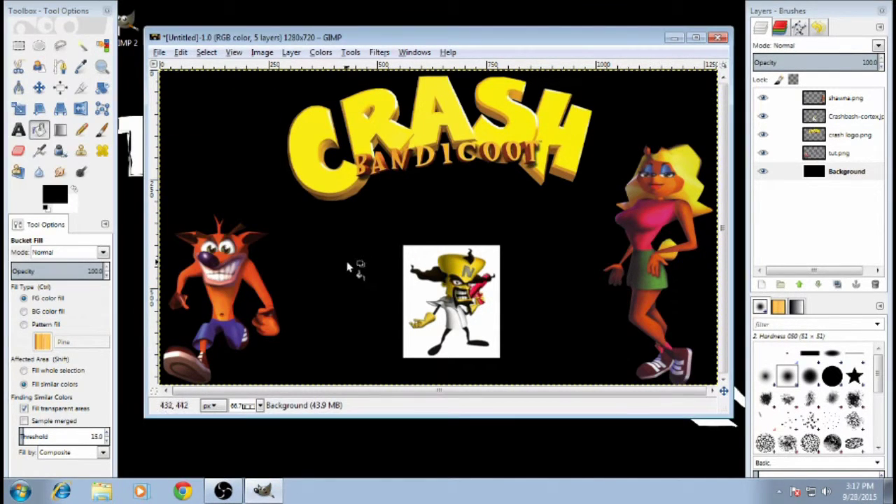
pyautogui.click(248, 180)
# - Fill the background bright orange, then reset default colours and fill it black
pyautogui.click(54, 194)
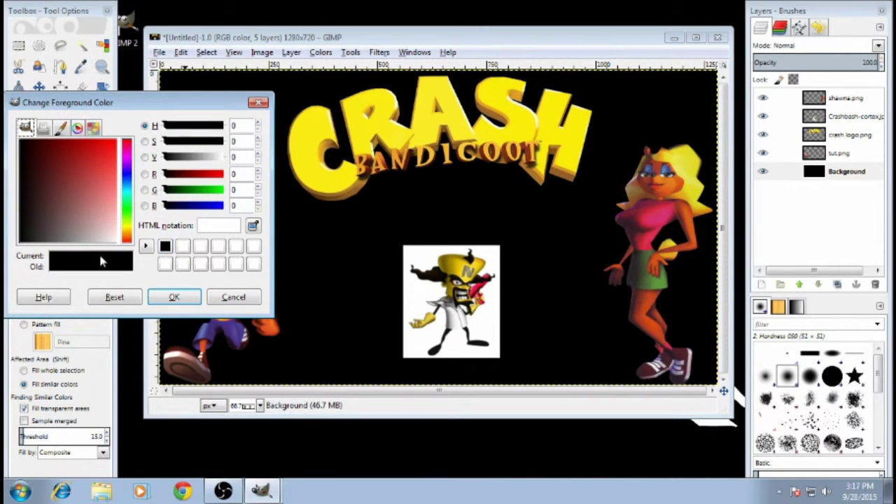
pyautogui.click(129, 235)
pyautogui.click(105, 150)
pyautogui.click(175, 297)
pyautogui.click(288, 260)
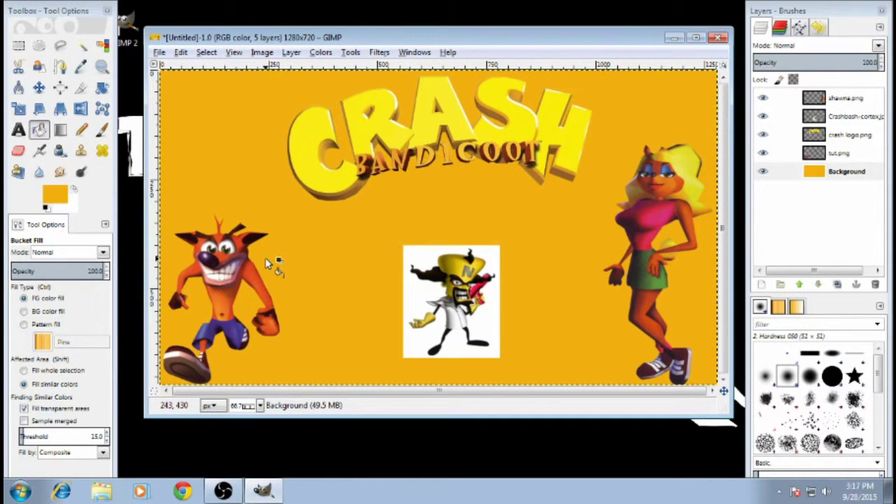
pyautogui.click(45, 208)
pyautogui.click(316, 224)
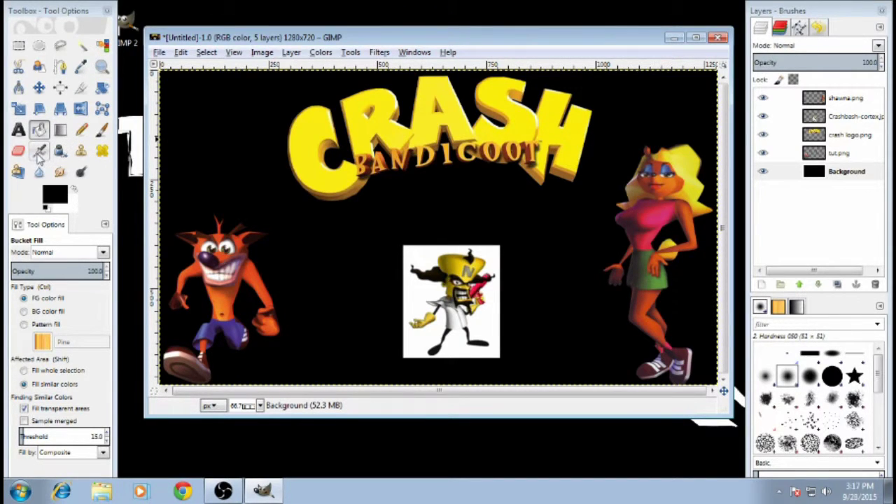
# - Hide the tut, shawna and Crashbash-cortex layers, keeping only crash logo visible
pyautogui.click(763, 153)
pyautogui.click(763, 135)
pyautogui.click(763, 116)
pyautogui.click(764, 98)
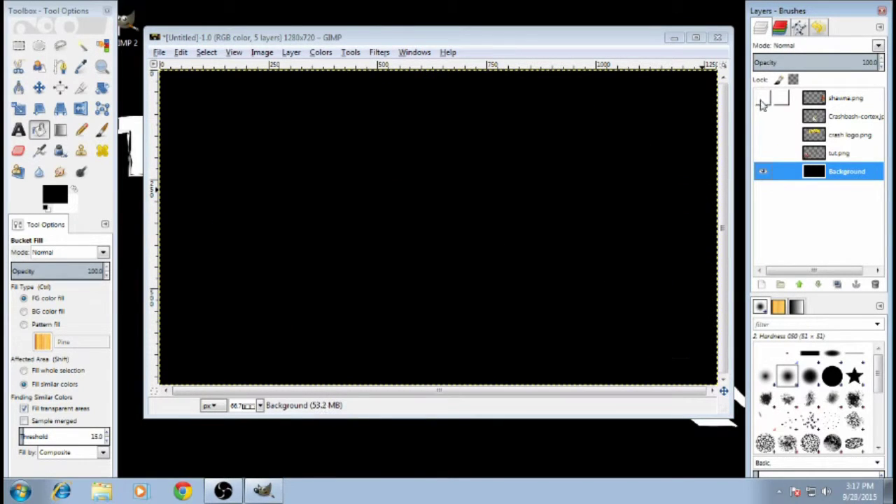
pyautogui.click(763, 134)
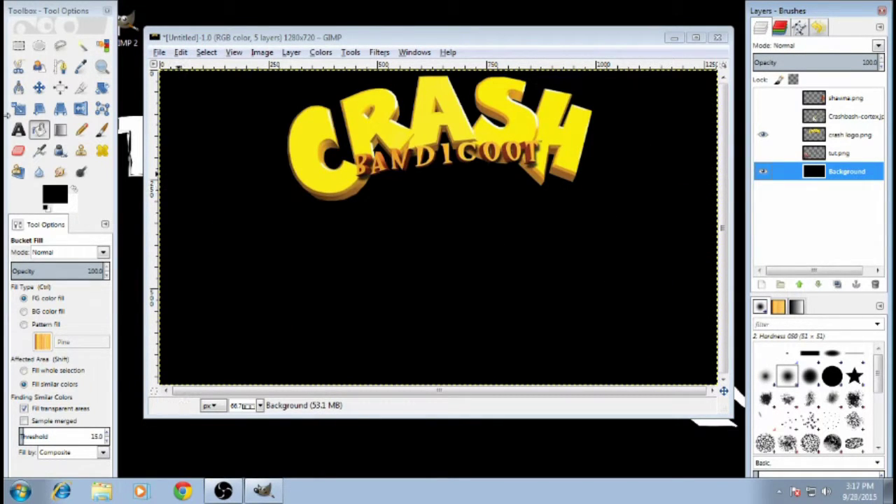
pyautogui.click(102, 130)
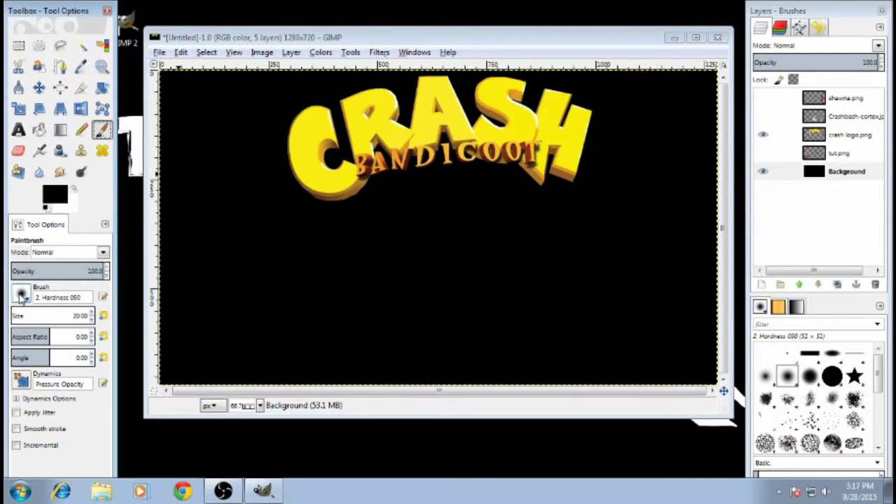
# - Set the foreground colour to bright orange ec7206 with hue around 28
pyautogui.click(61, 198)
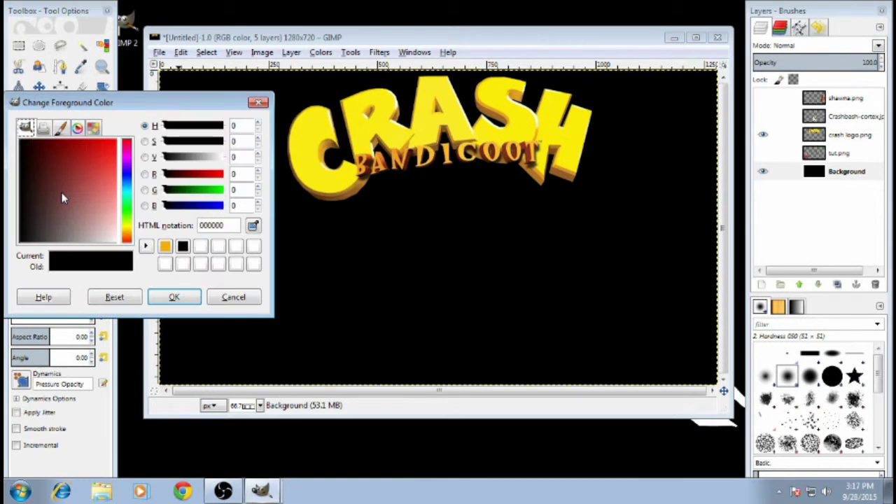
pyautogui.click(127, 237)
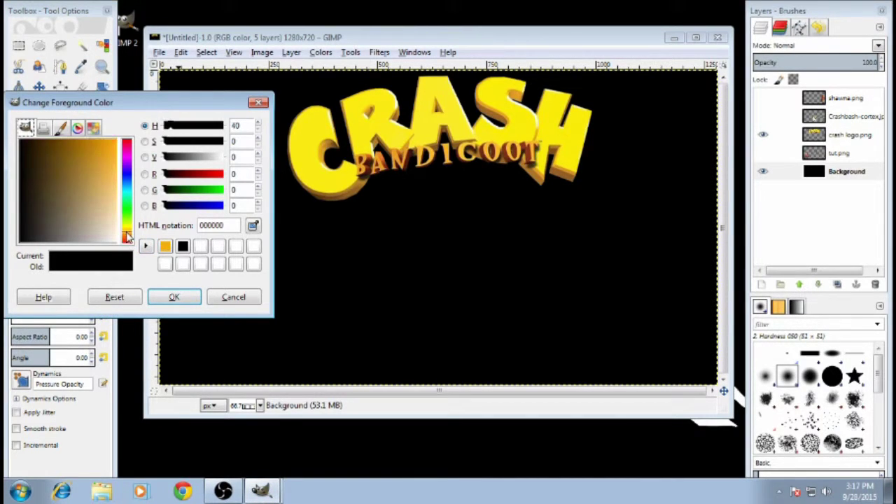
pyautogui.moveTo(124, 233); pyautogui.dragTo(124, 233)
pyautogui.click(109, 147)
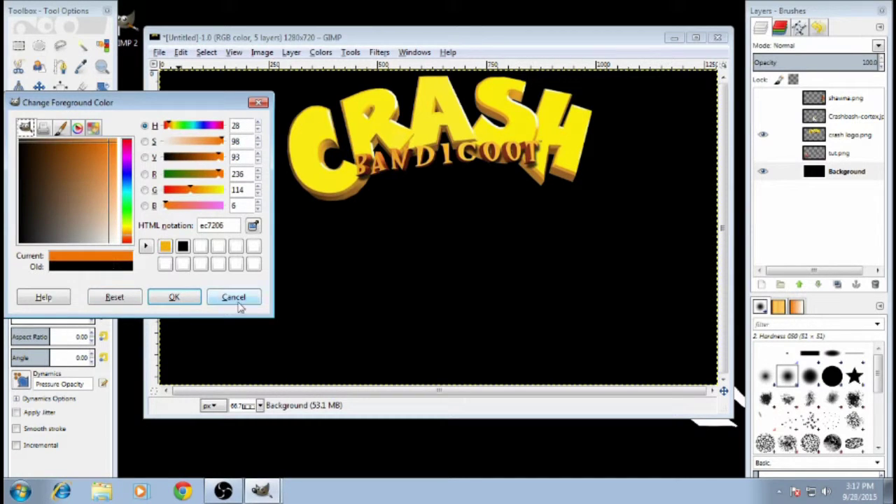
pyautogui.click(175, 297)
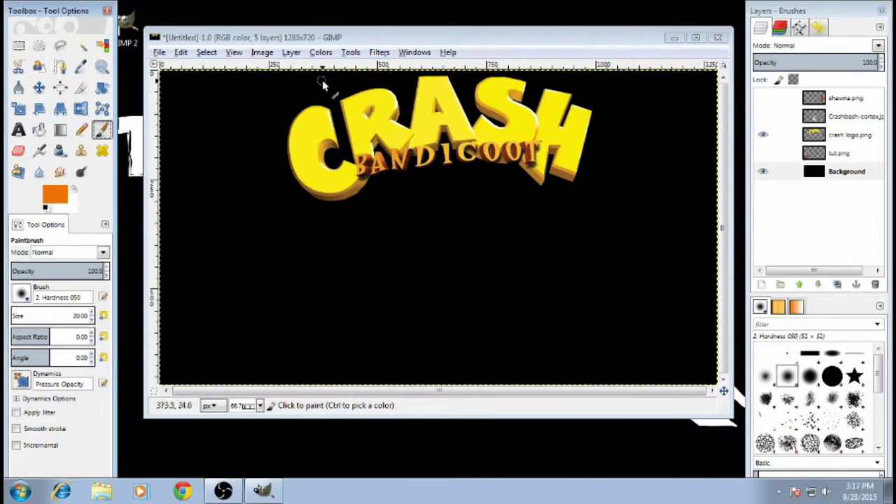
# - Paint a freehand wavy orange outline looping around the Crash Bandicoot logo
pyautogui.moveTo(324, 77)
pyautogui.mouseDown()
pyautogui.moveTo(255, 94)
pyautogui.moveTo(214, 154)
pyautogui.moveTo(229, 239)
pyautogui.moveTo(266, 236)
pyautogui.moveTo(322, 263)
pyautogui.moveTo(453, 258)
pyautogui.moveTo(523, 269)
pyautogui.moveTo(568, 245)
pyautogui.moveTo(611, 242)
pyautogui.moveTo(646, 215)
pyautogui.moveTo(652, 147)
pyautogui.moveTo(634, 101)
pyautogui.moveTo(603, 70)
pyautogui.mouseUp()
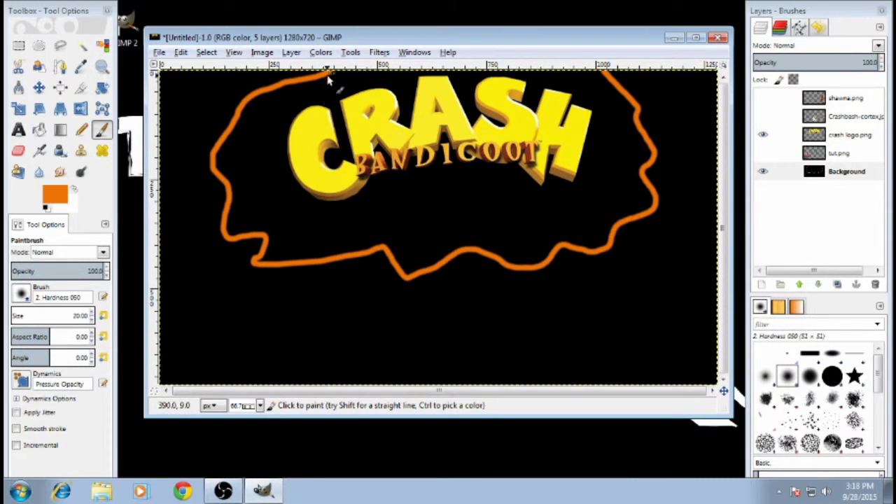
pyautogui.click(39, 129)
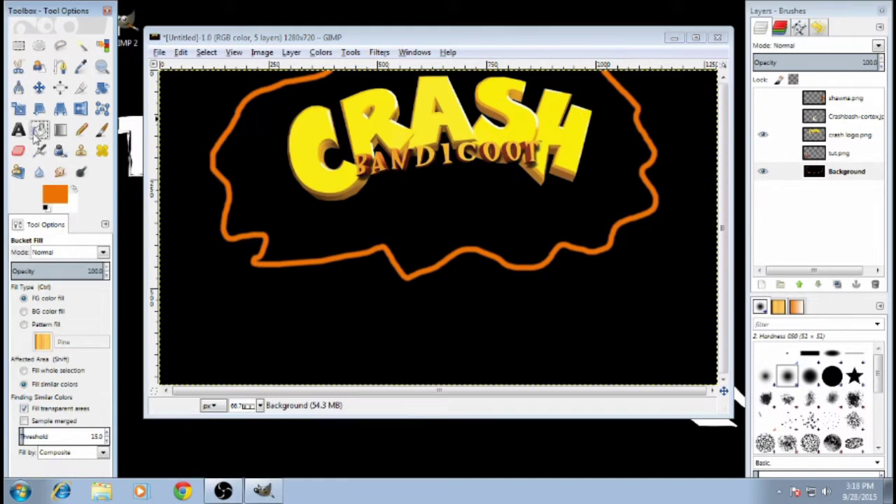
# - Fill the outline solid orange and show the tut, Crashbash-cortex and shawna layers again
pyautogui.click(283, 195)
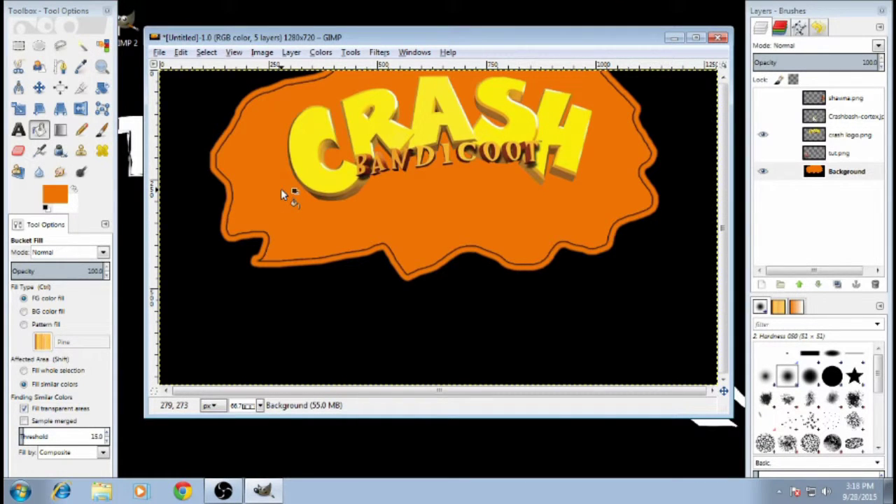
pyautogui.click(763, 152)
pyautogui.click(763, 116)
pyautogui.click(763, 98)
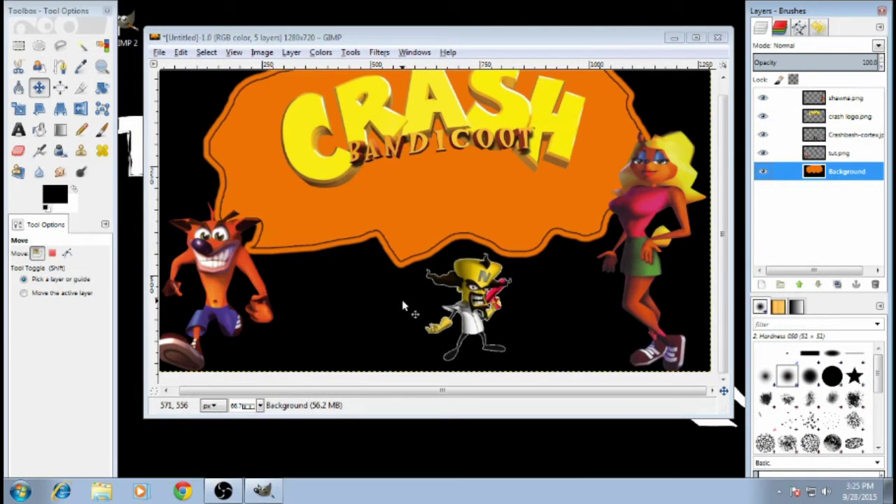
pyautogui.scroll(1, 406, 304)
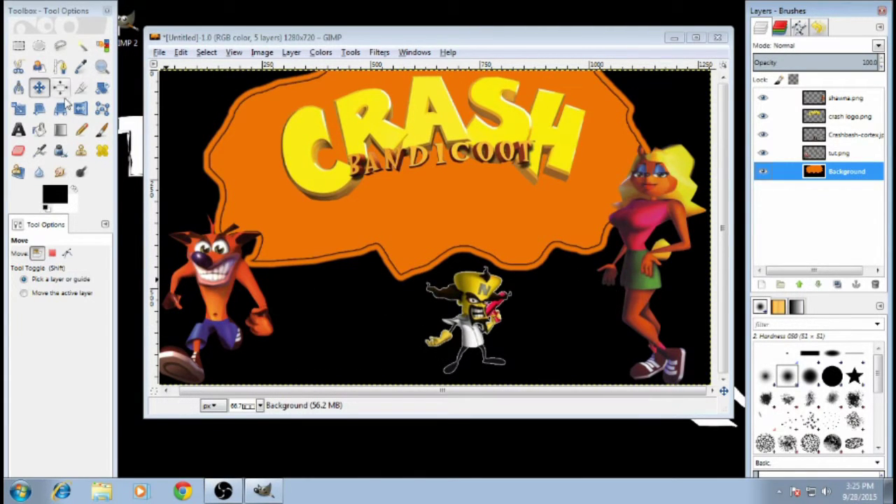
pyautogui.click(101, 66)
pyautogui.keyDown('ctrl'); pyautogui.click(377, 231); pyautogui.keyUp('ctrl')
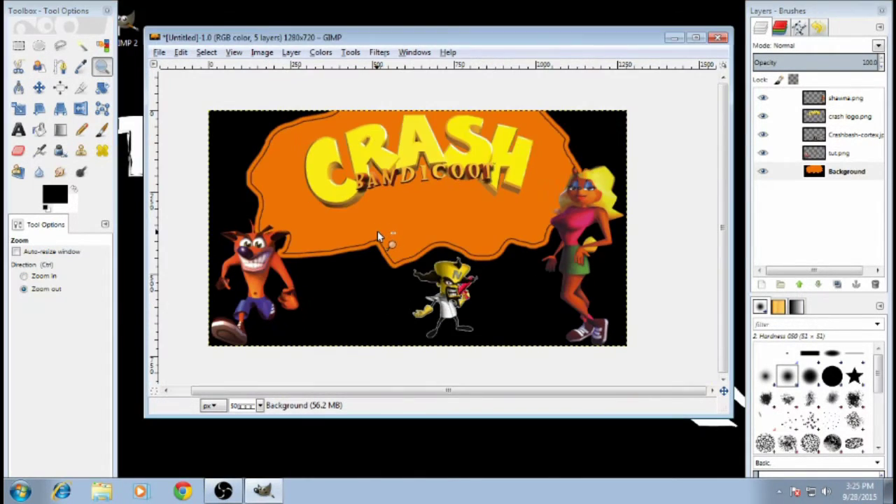
pyautogui.click(377, 232)
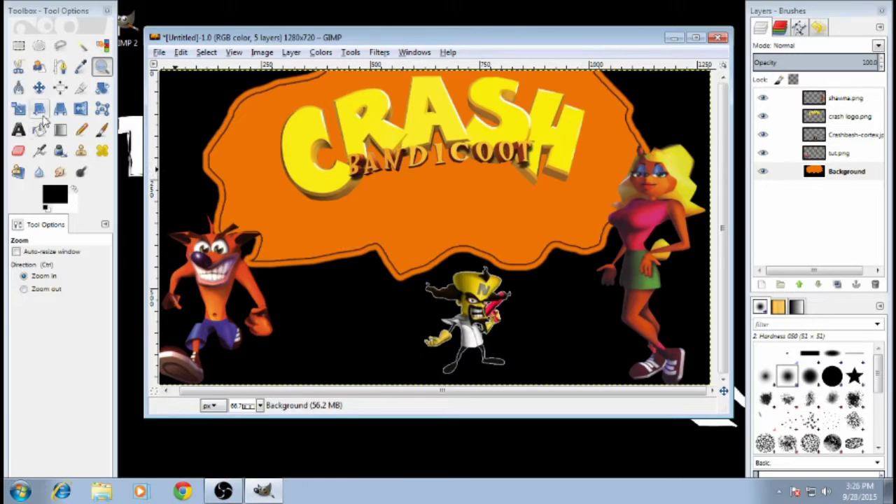
pyautogui.click(18, 129)
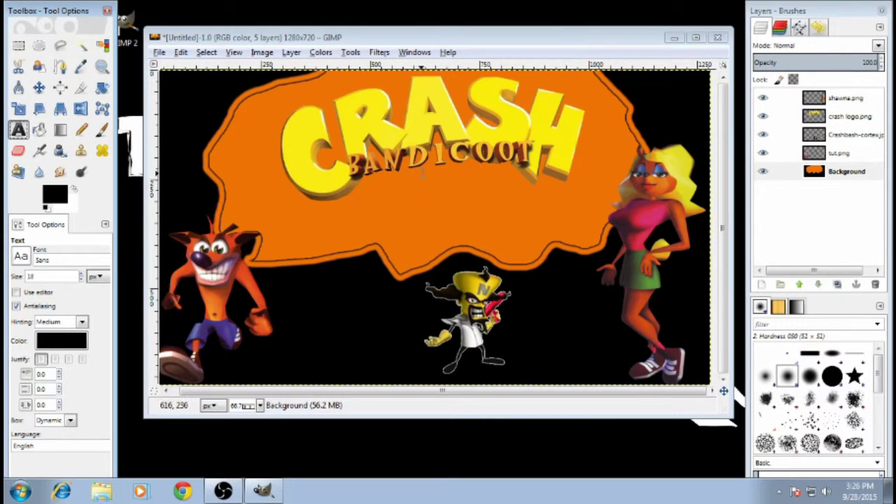
# - Add a 'The Journey Begins' text box under the logo and set its size to 52 px on one line
pyautogui.moveTo(346, 207); pyautogui.dragTo(574, 267)
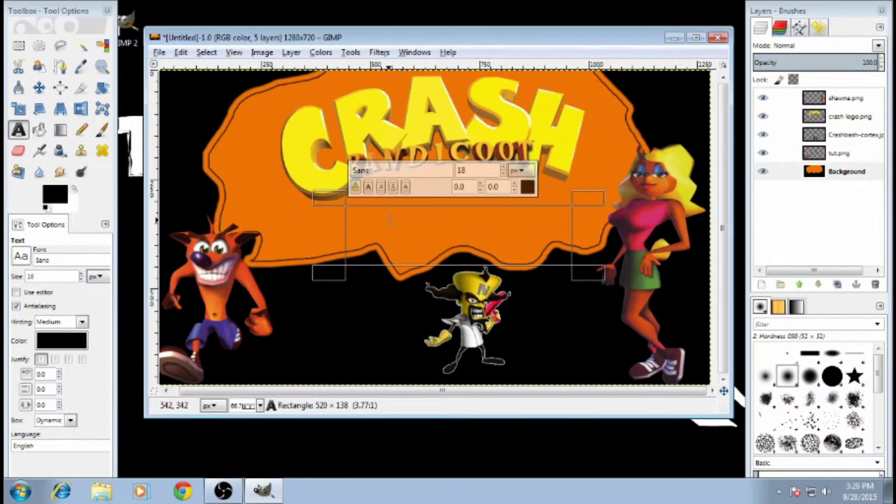
pyautogui.write('The Journey Begins')
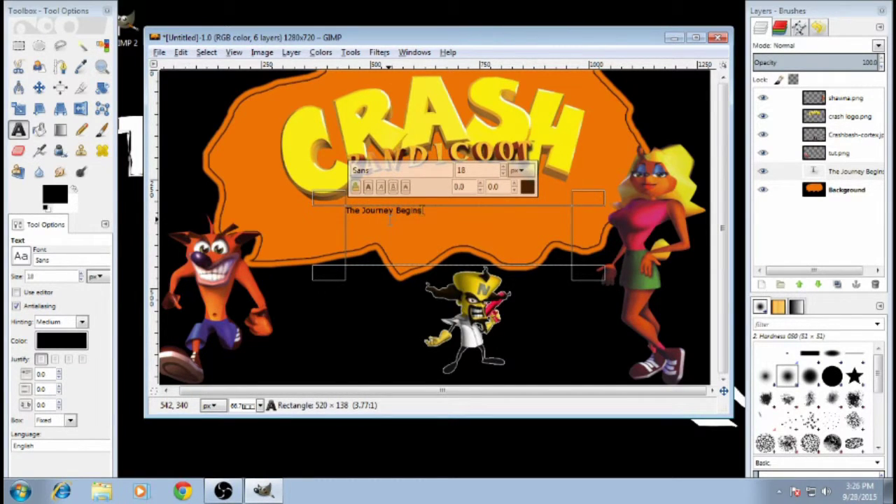
pyautogui.moveTo(432, 205); pyautogui.dragTo(337, 215)
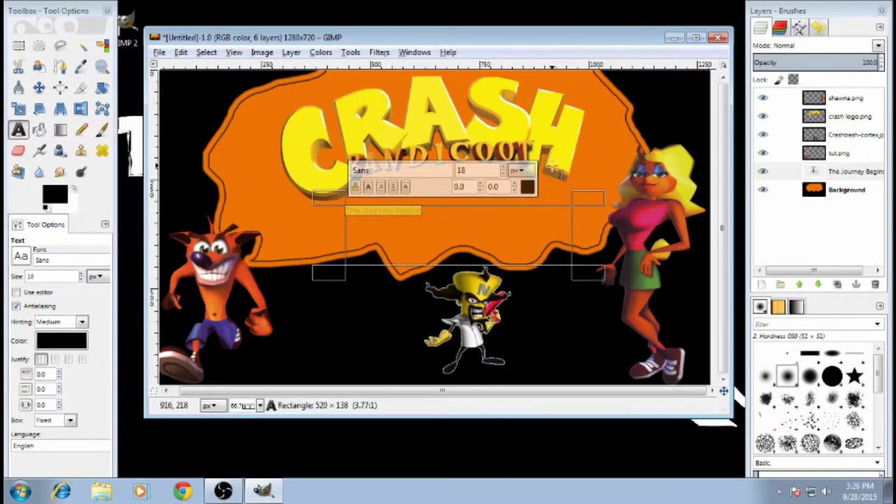
pyautogui.click(501, 166)
pyautogui.click(502, 169)
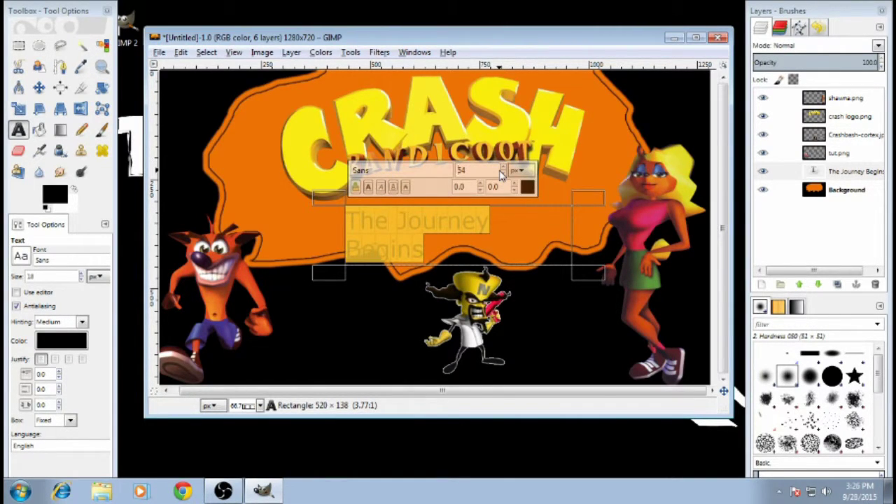
pyautogui.click(502, 173)
pyautogui.click(503, 173)
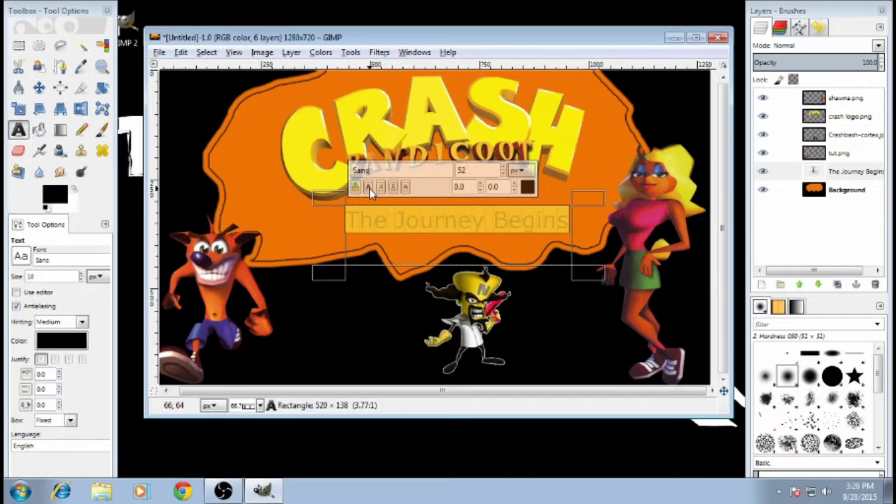
pyautogui.click(385, 177)
# - Set the title font to Arial Bold and commit the text edit
pyautogui.write('aria')
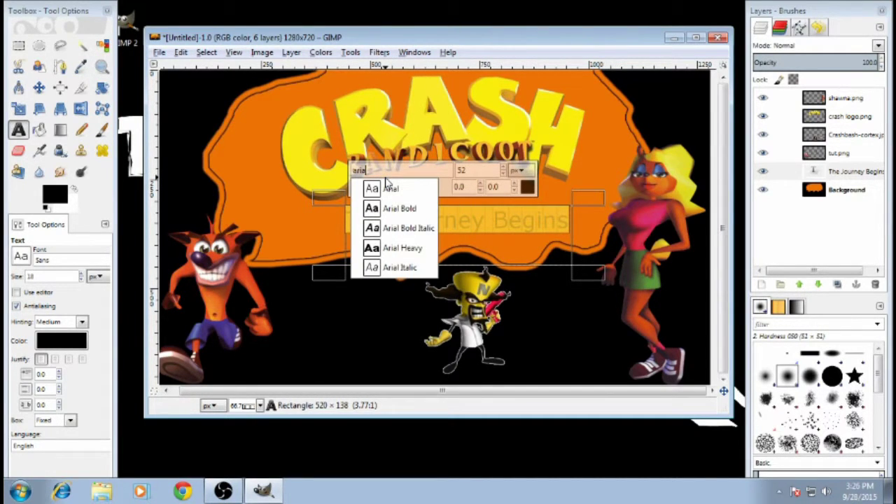
pyautogui.click(406, 208)
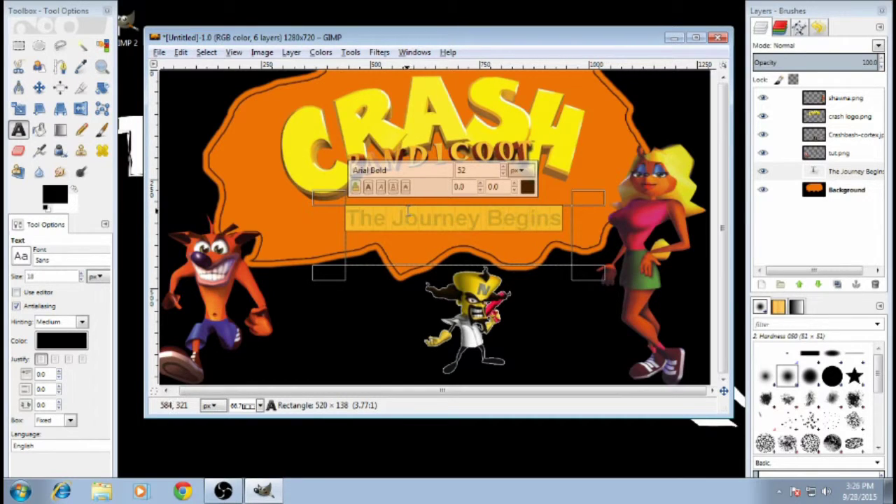
pyautogui.click(463, 254)
pyautogui.click(352, 310)
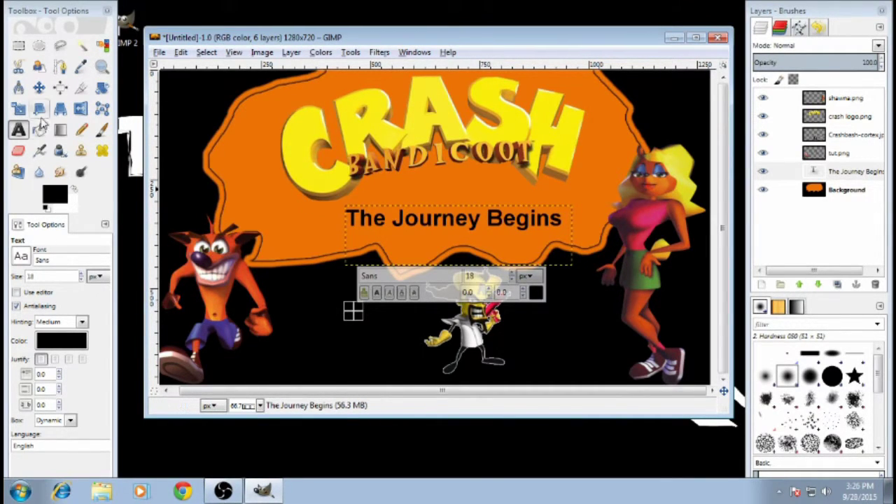
pyautogui.click(39, 87)
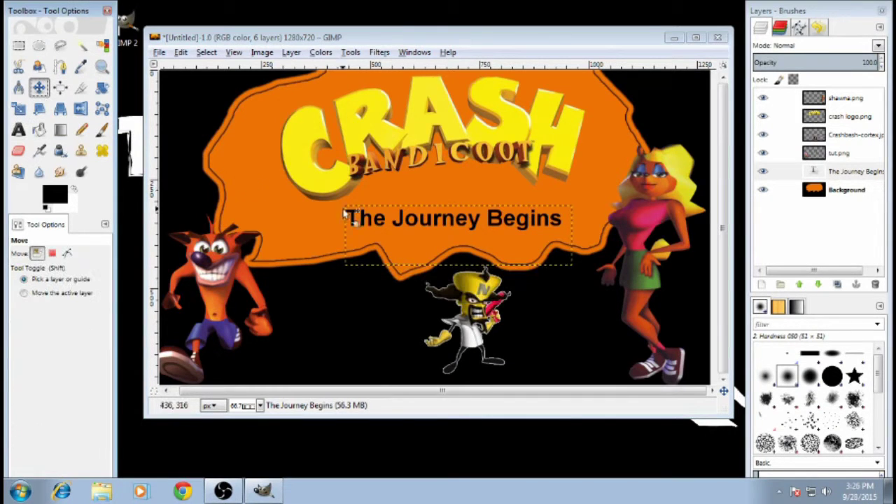
pyautogui.moveTo(435, 221)
pyautogui.mouseDown()
pyautogui.moveTo(444, 223)
pyautogui.moveTo(432, 221)
pyautogui.moveTo(445, 217)
pyautogui.moveTo(436, 212)
pyautogui.moveTo(444, 220)
pyautogui.mouseUp()
pyautogui.click(18, 130)
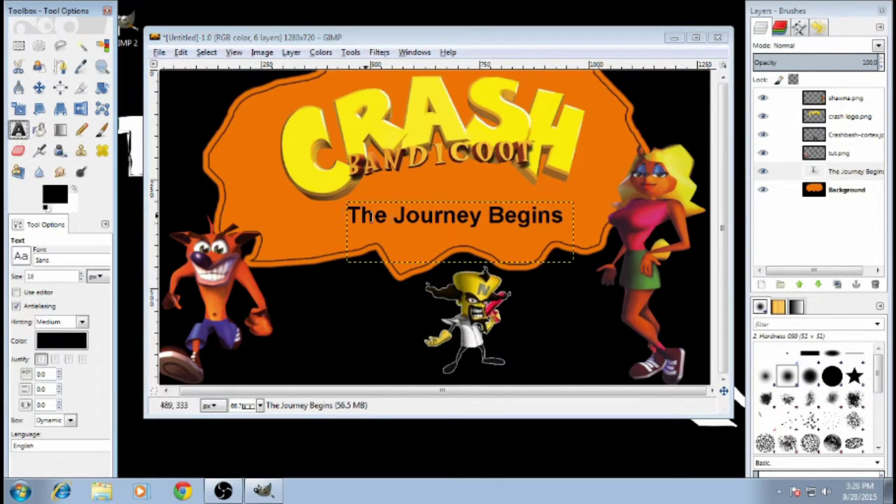
pyautogui.click(448, 226)
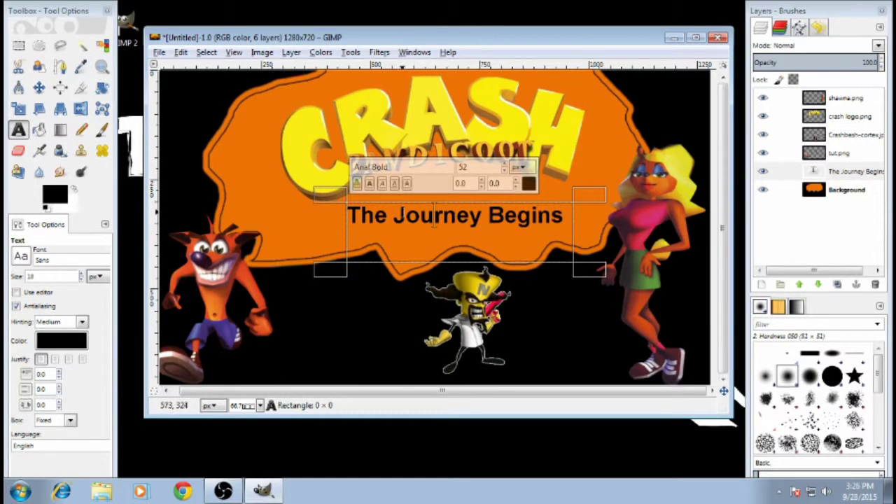
pyautogui.moveTo(354, 215); pyautogui.dragTo(576, 217)
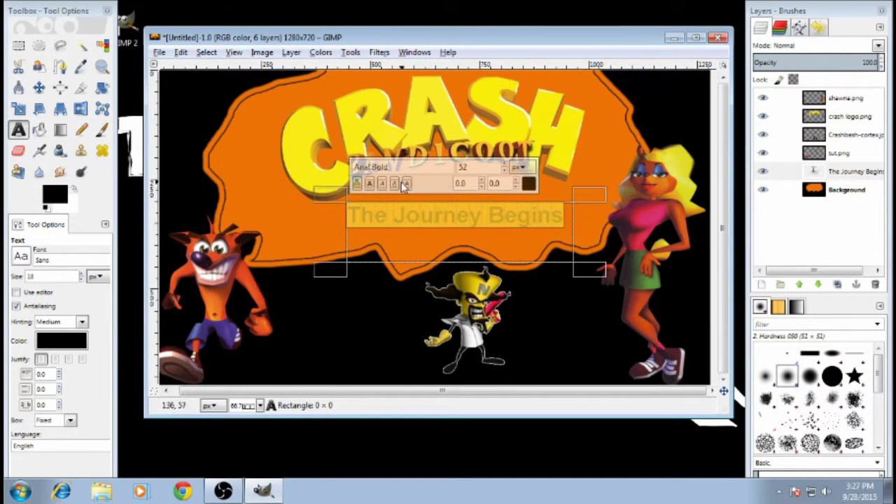